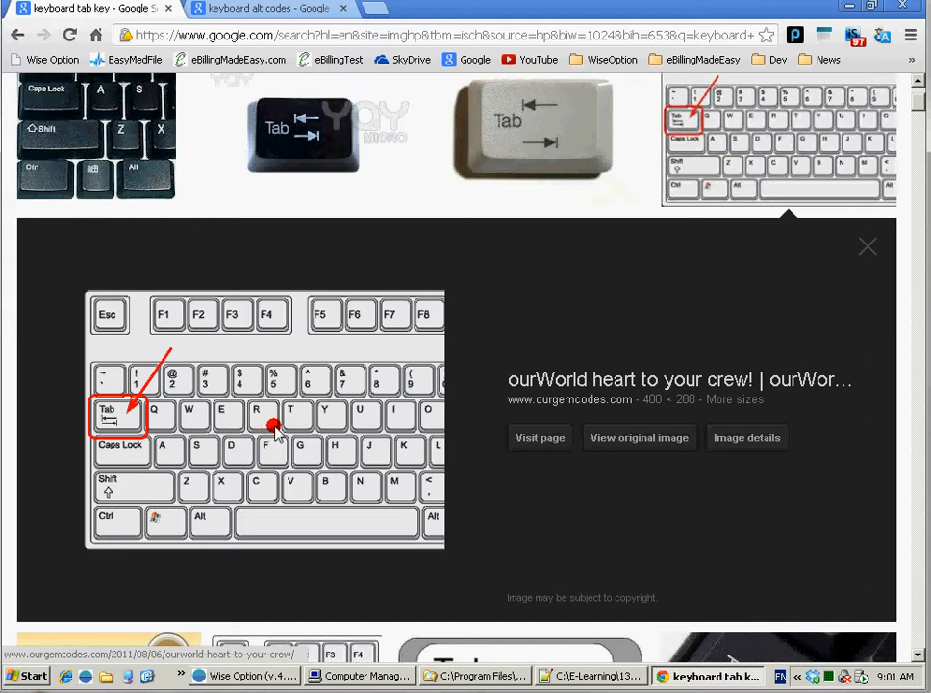
Switch to Wise Option and start a new horse file from Horse Management
left_click(271, 674)
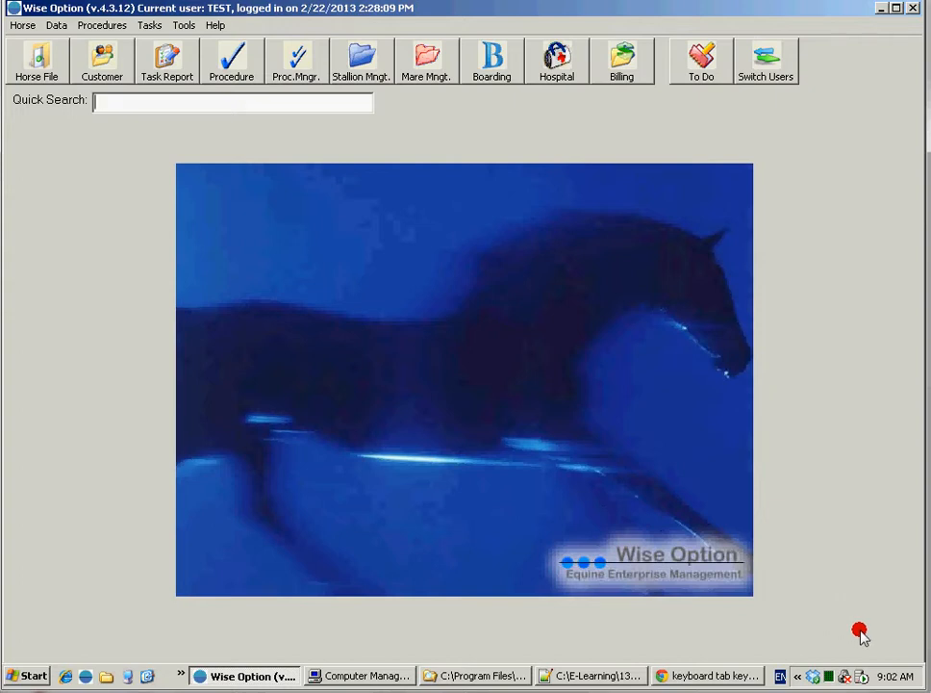
key("ctrl+h")
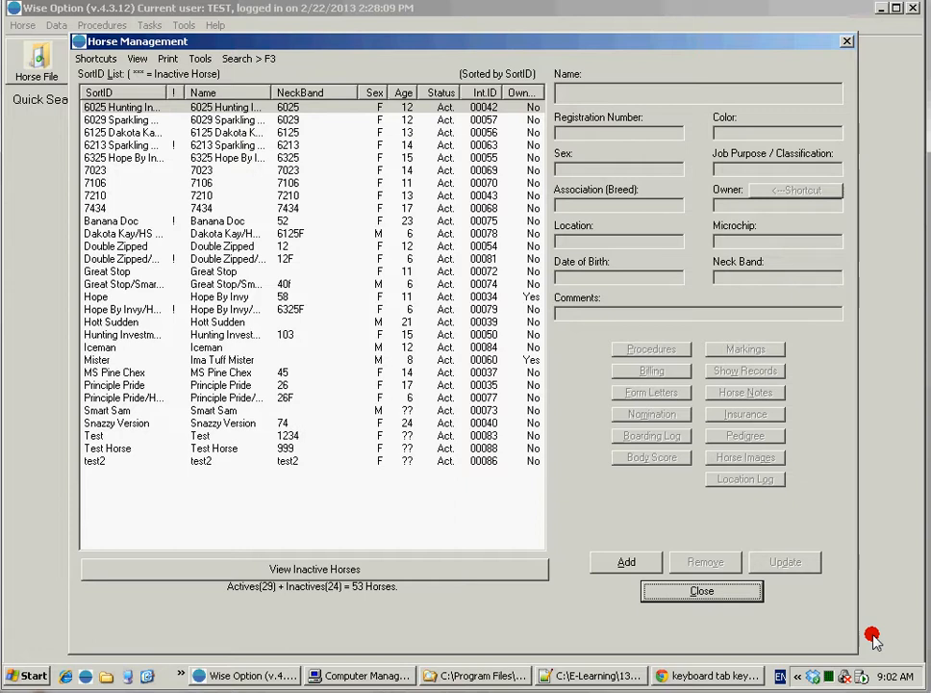
key("alt+a")
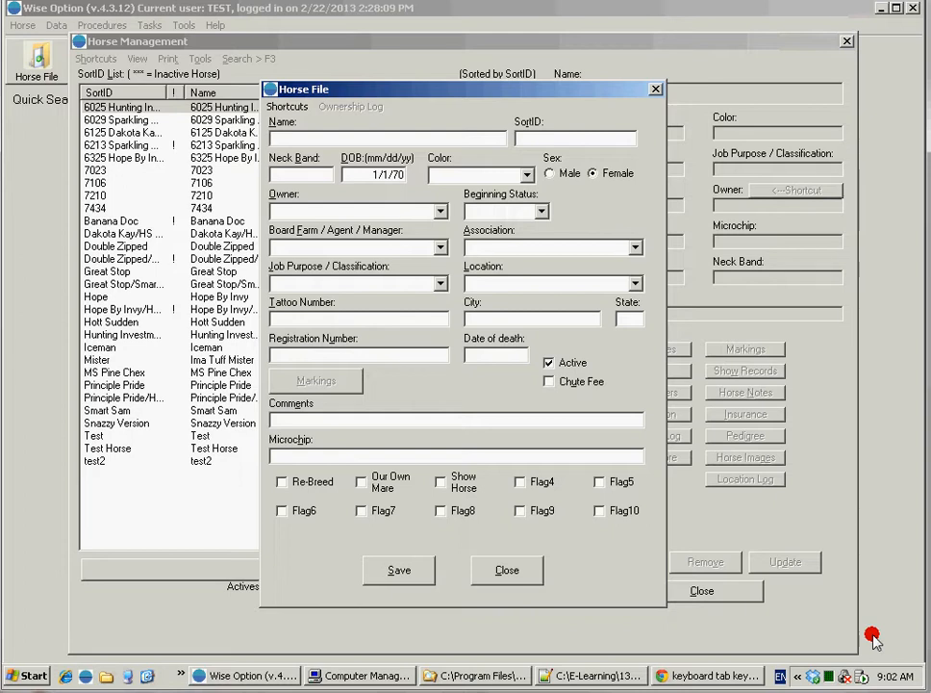
Enter She is Awesome as the horse's name and SortID, with neck band 999 and color Bay
type("She is Awesome")
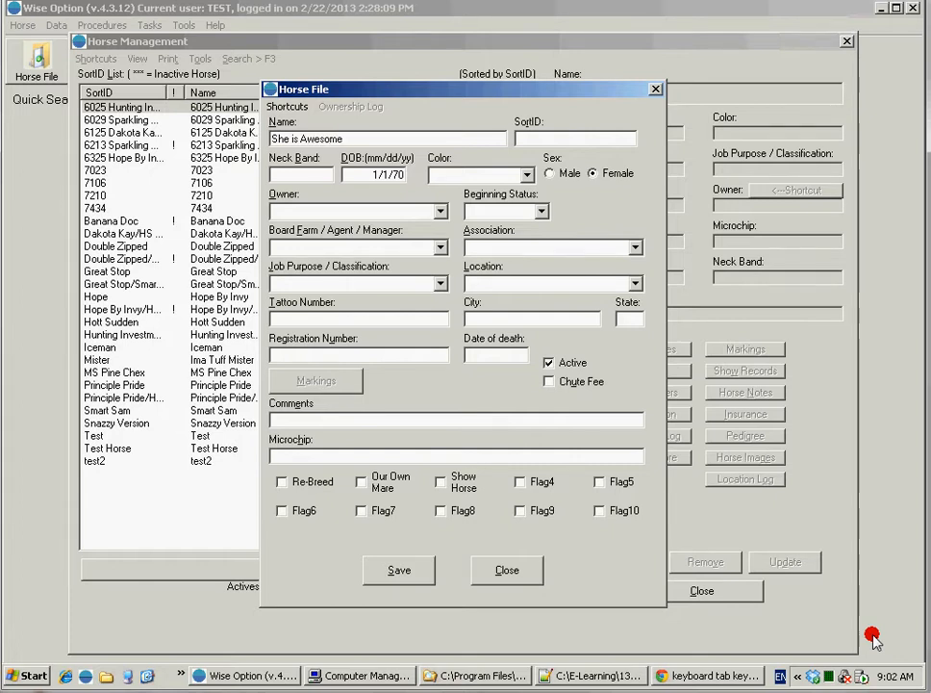
key("Tab")
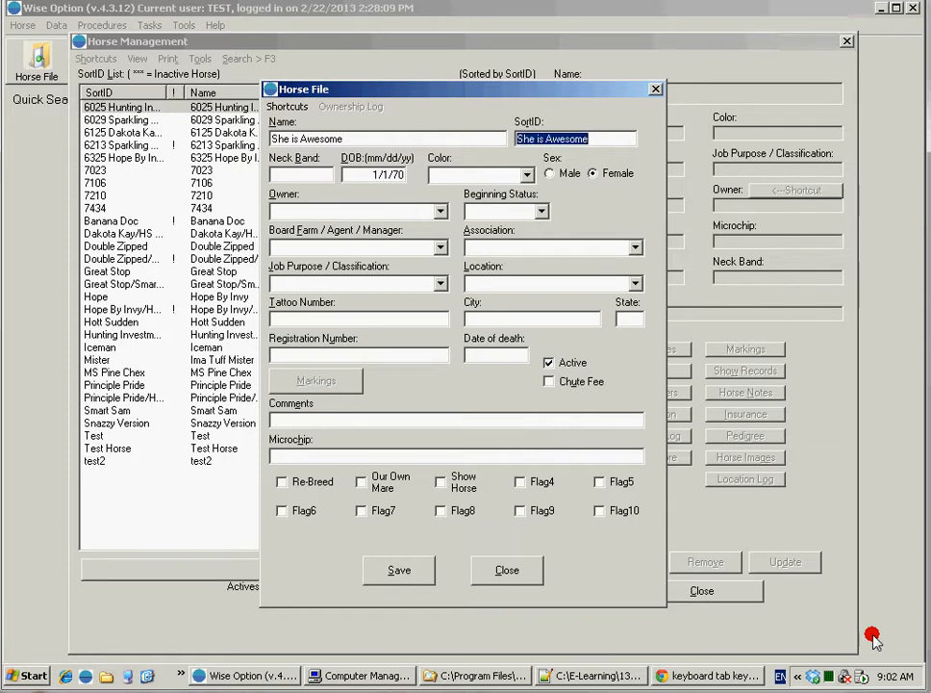
key("Tab")
type("999")
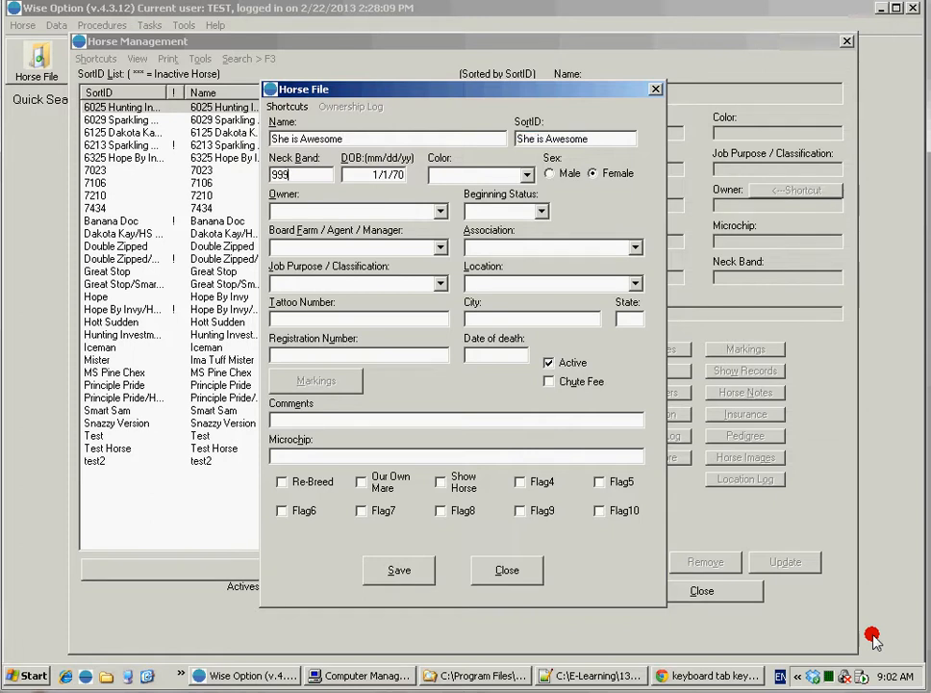
key("Tab")
key("Tab")
type("Bay")
key("Tab")
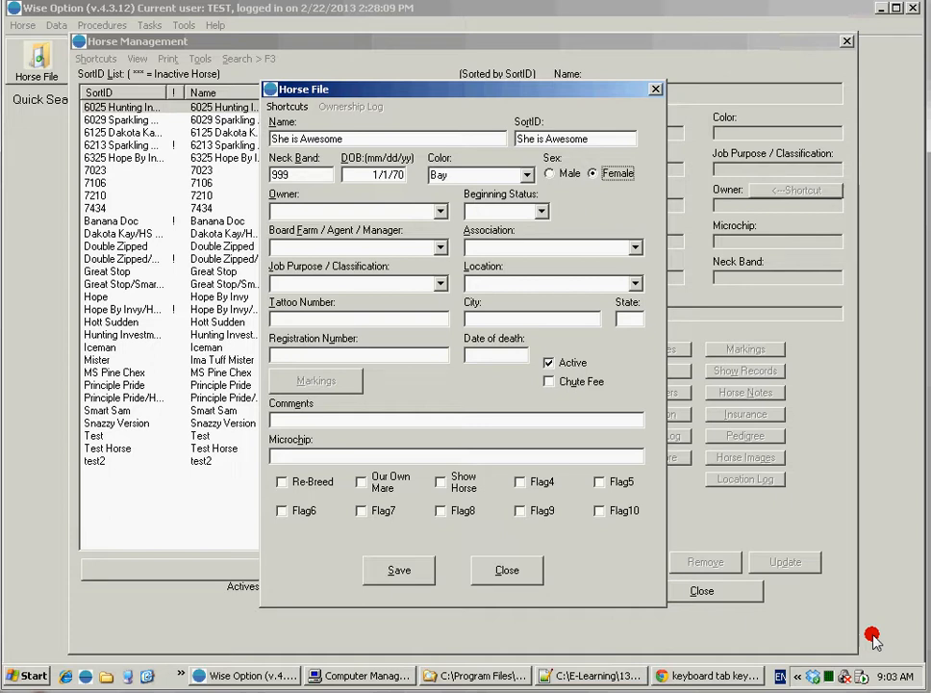
Choose the horse's owner, set the beginning status to Unknown, and assign the same person as board farm/agent/manager
key("Tab")
type("Ada")
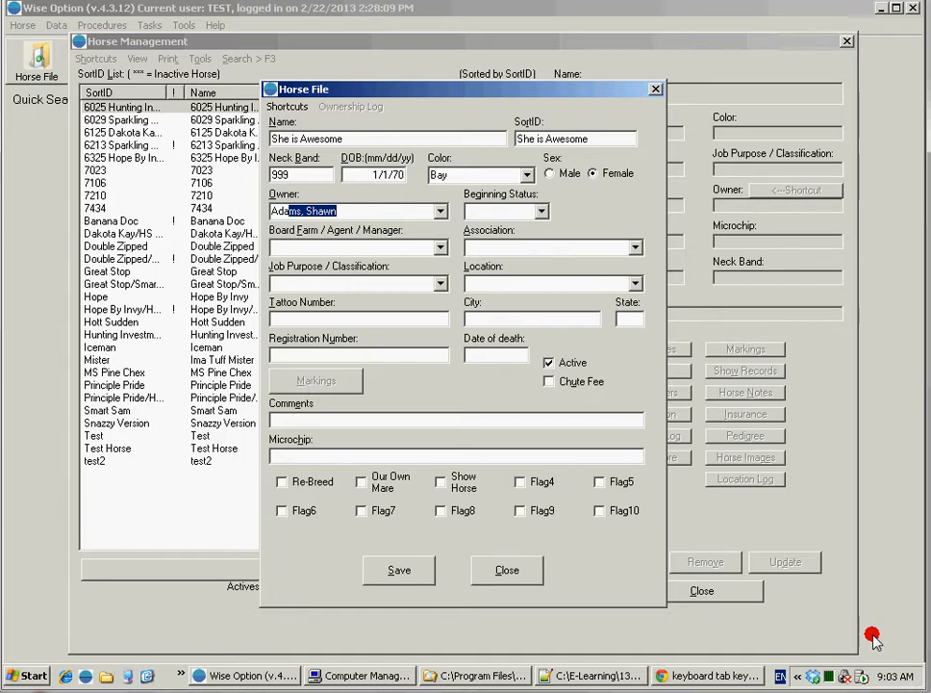
key("Tab")
key("Down")
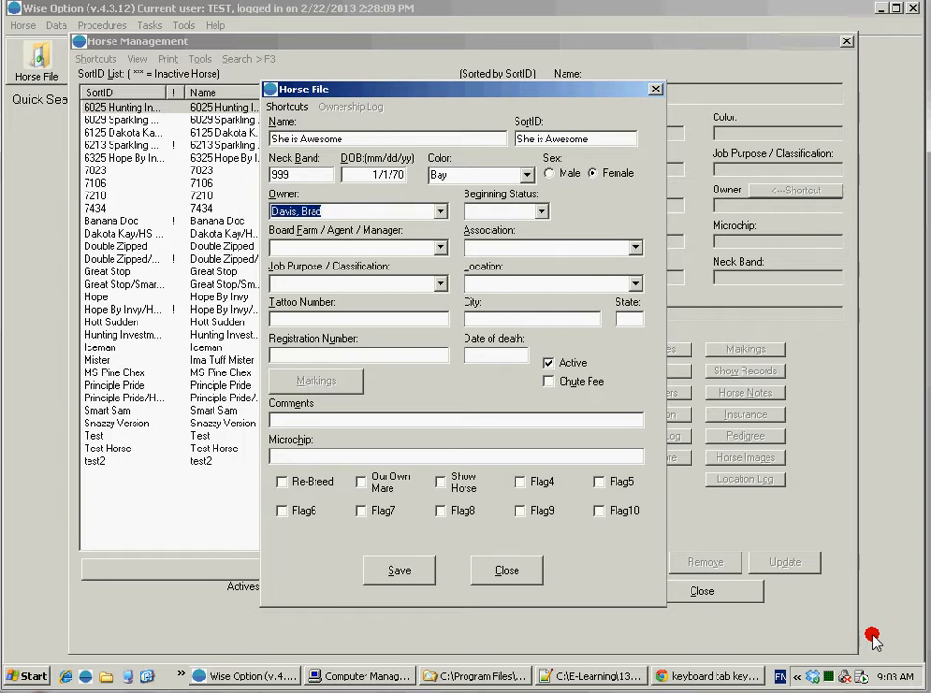
key("Tab")
type("Un")
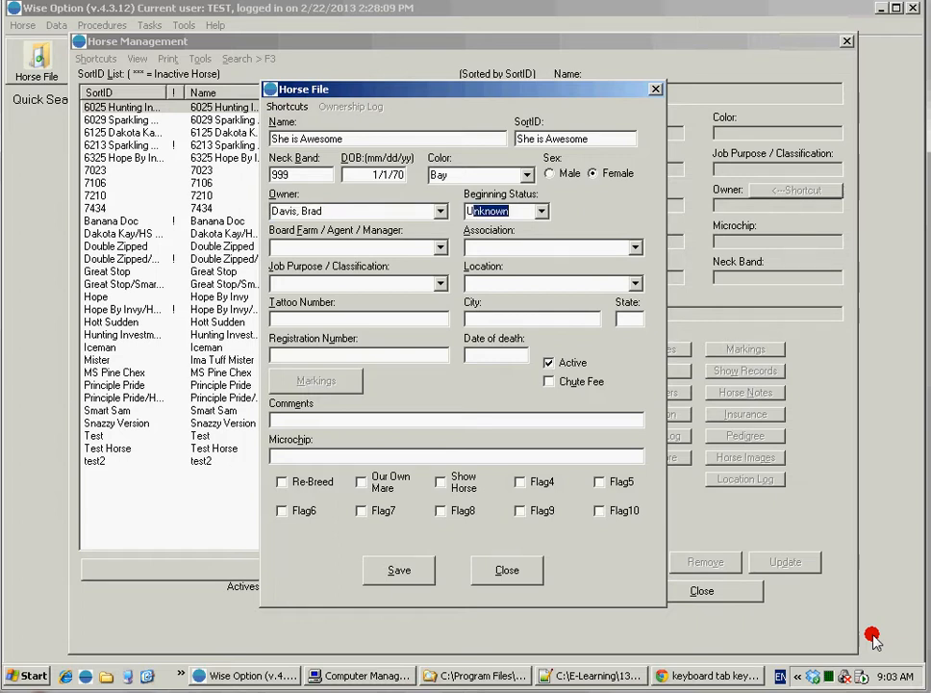
key("Tab")
type("Dav")
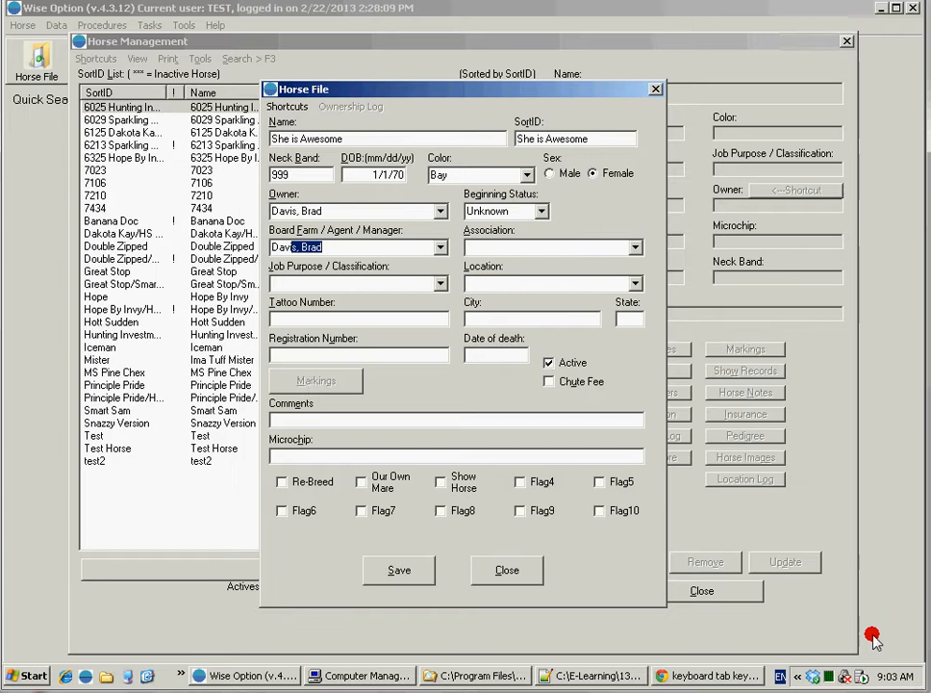
Set the association to AQHA, the job purpose to Broodmare and the location to Mare Motel 1
key("Tab")
type("AQ")
key("Tab")
type("Br")
key("Tab")
key("Down")
key("Down")
key("Down")
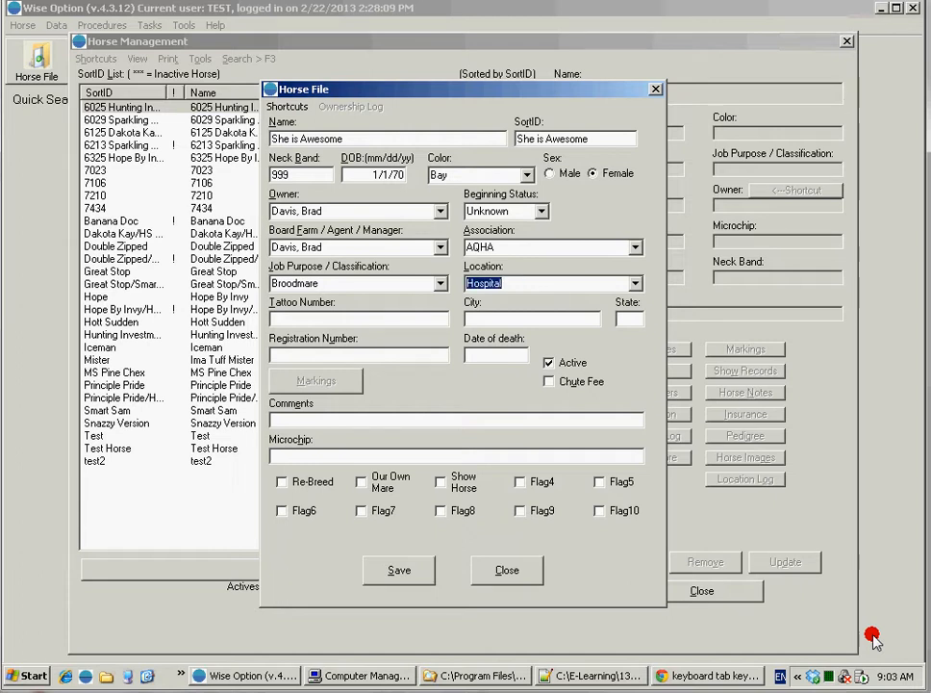
key("Down")
key("Tab")
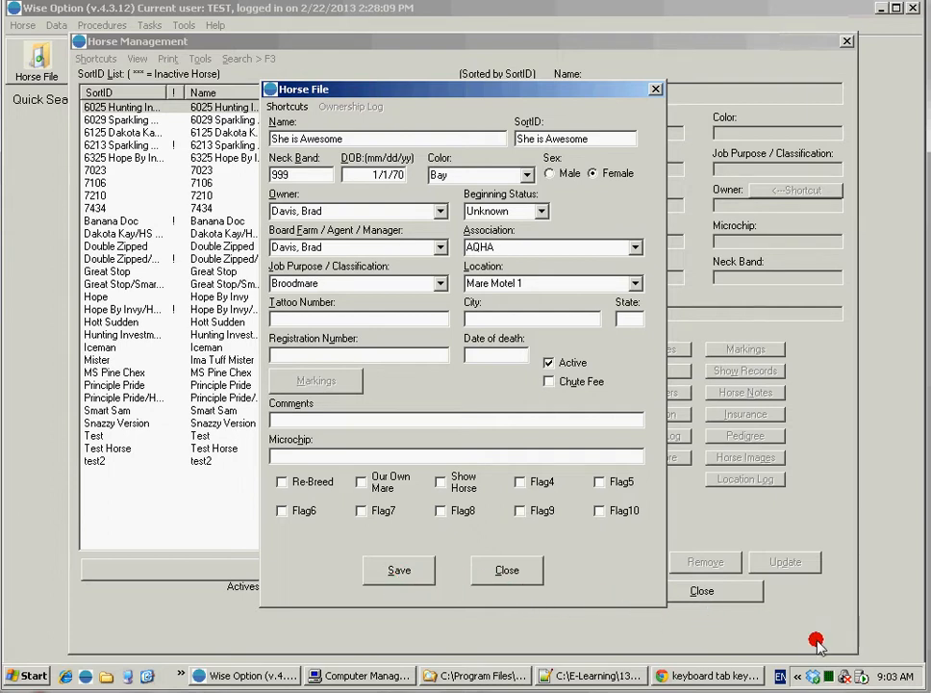
Save the horse file, declining markings, procedures, the boarding list, stallion booking, form letters and mare records
key("alt+s")
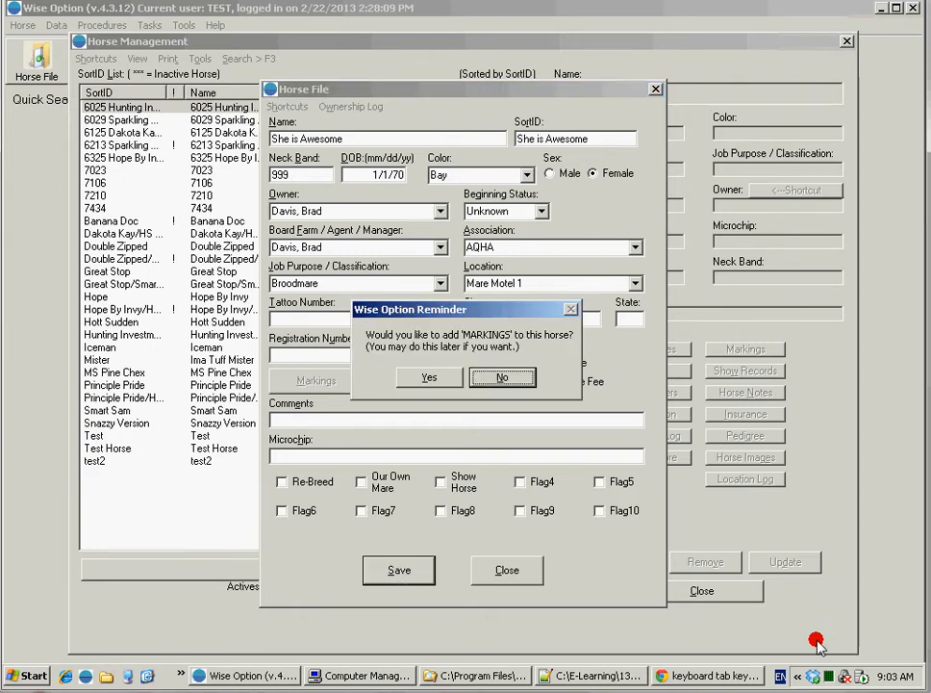
key("Return")
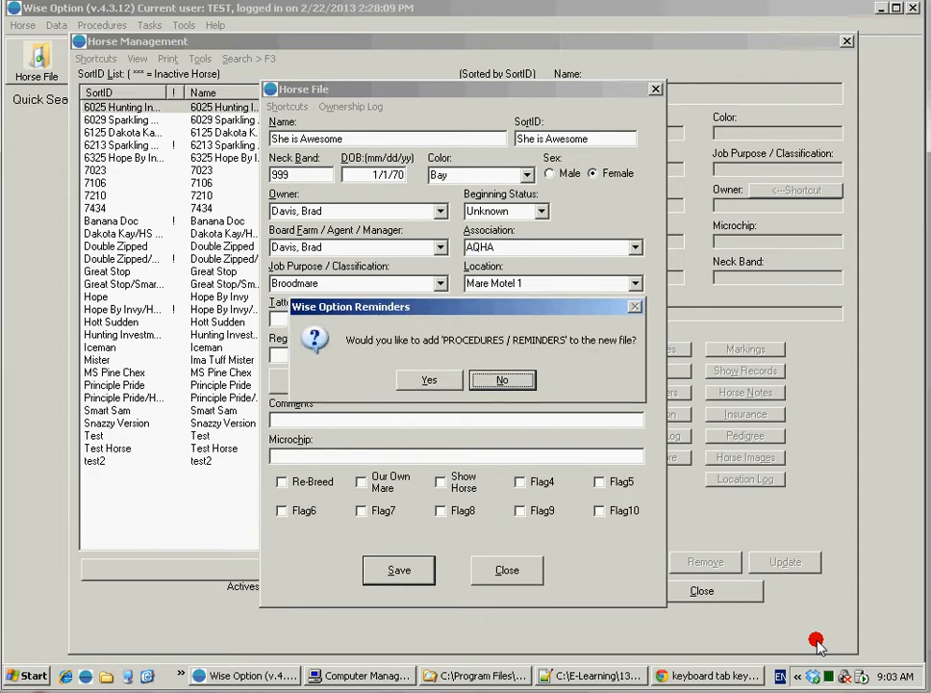
key("Return")
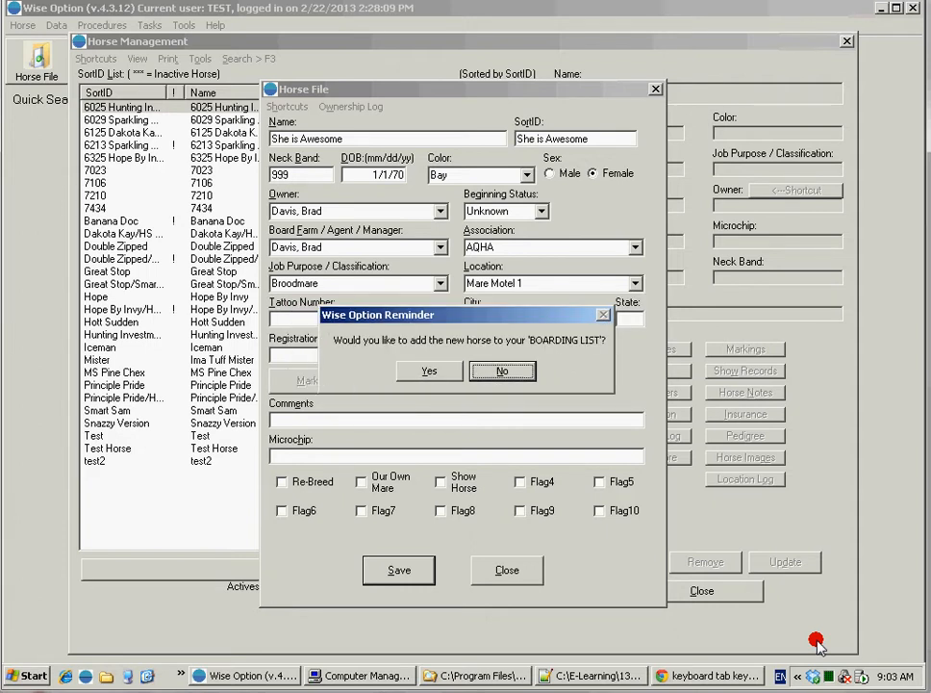
key("Return")
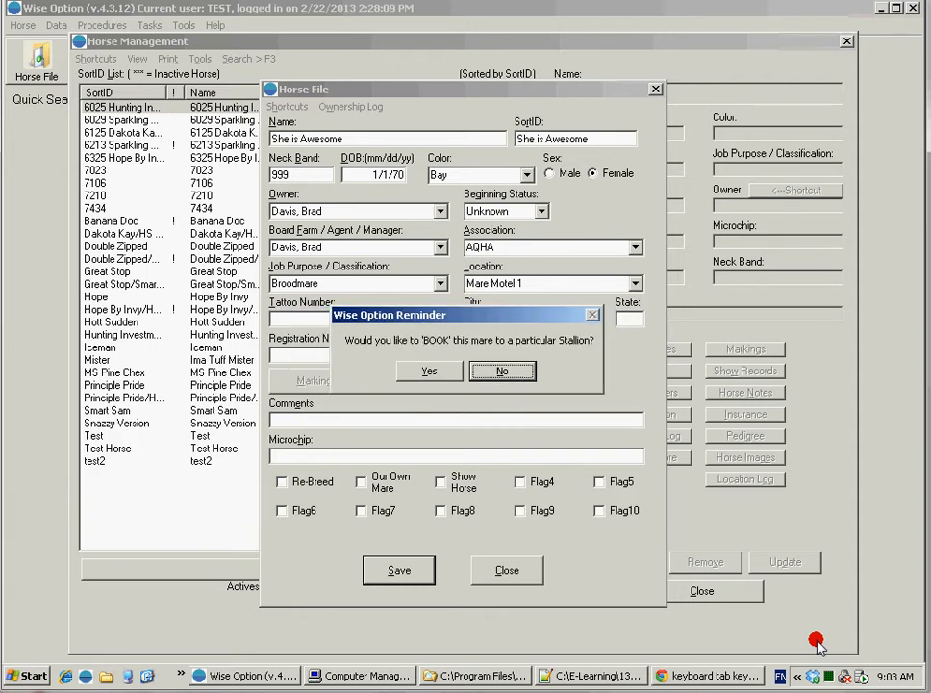
key("Return")
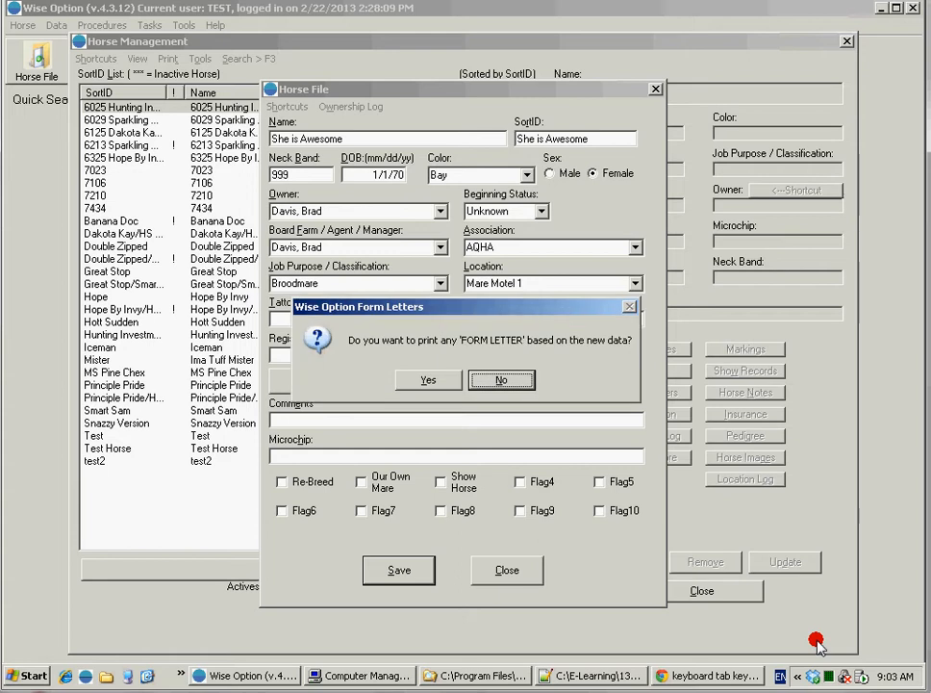
key("Return")
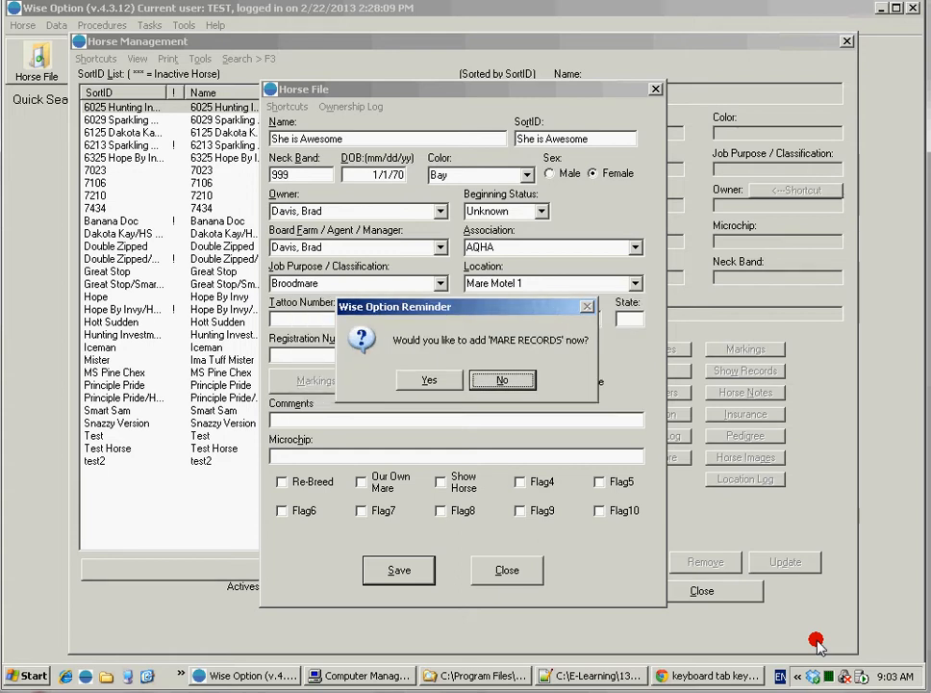
key("Return")
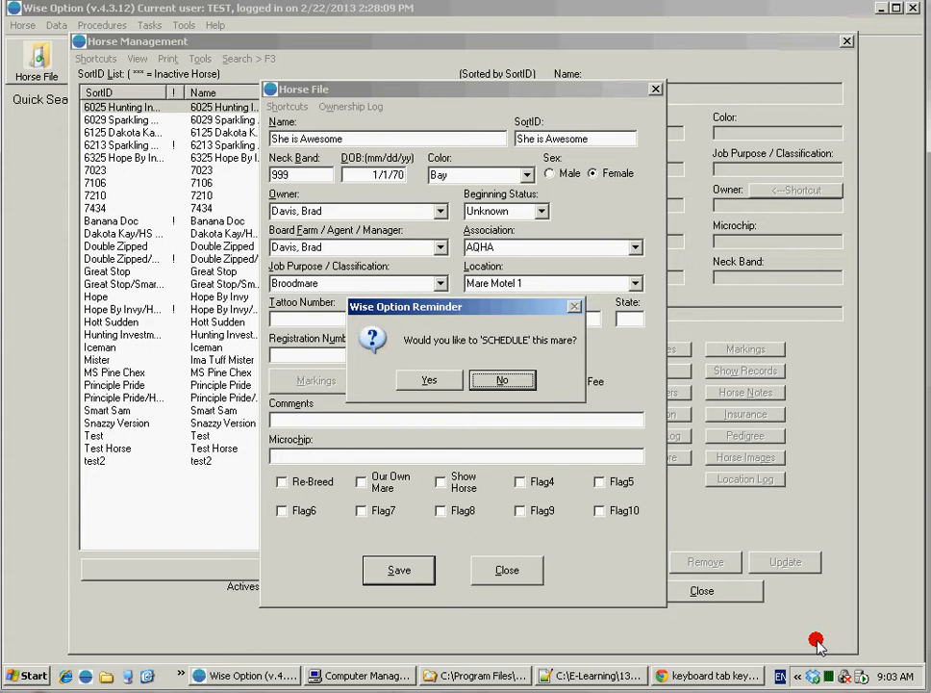
Accept scheduling the mare and set her date two days ahead, 2/27/2013, with the comment "enter my comments"
key("Tab")
key("Return")
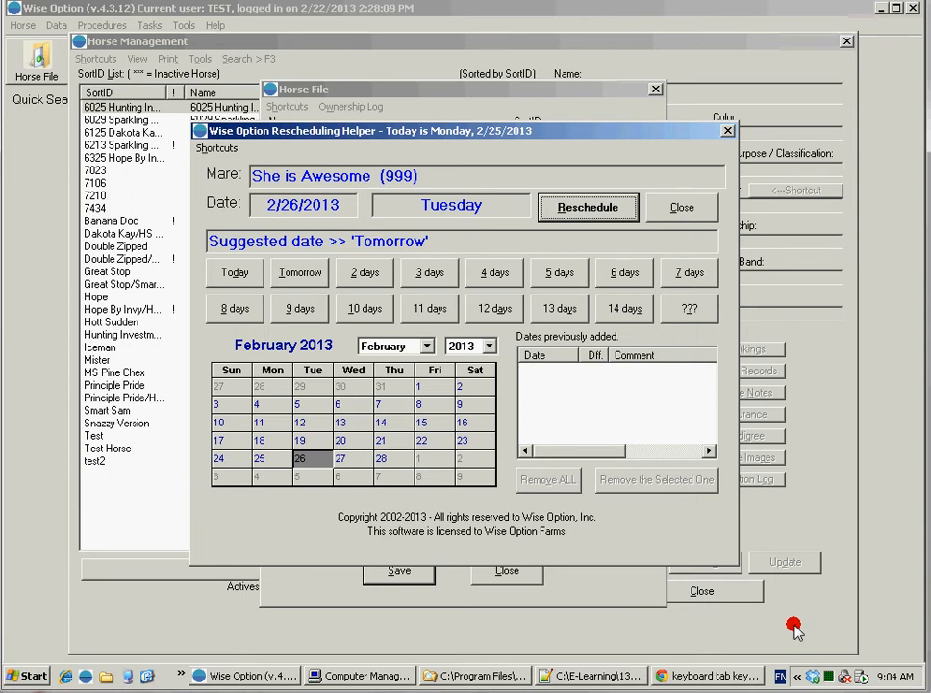
key("2")
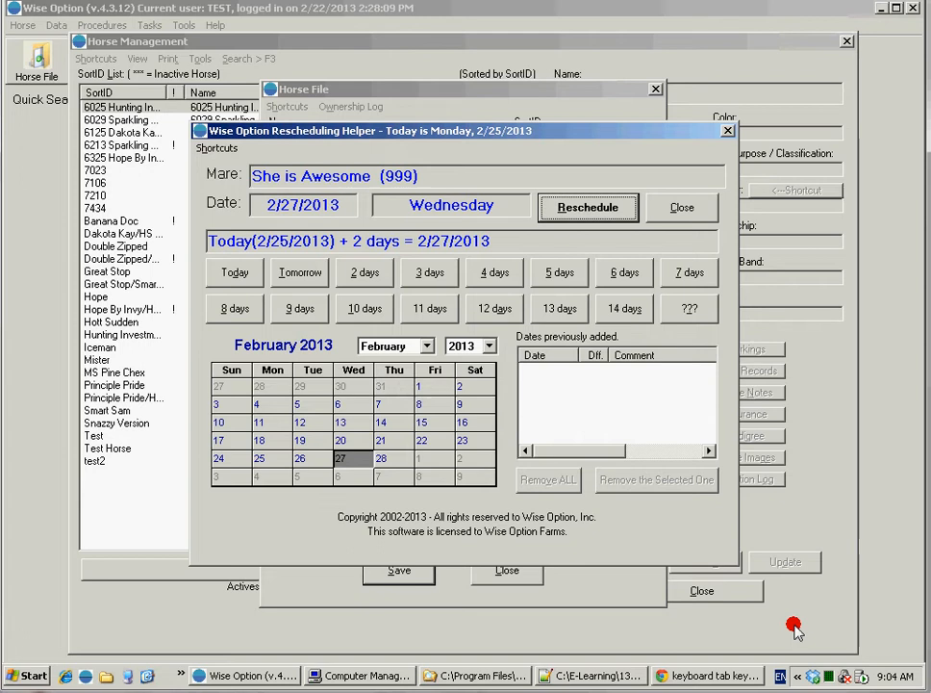
key("Return")
type("enter my comments")
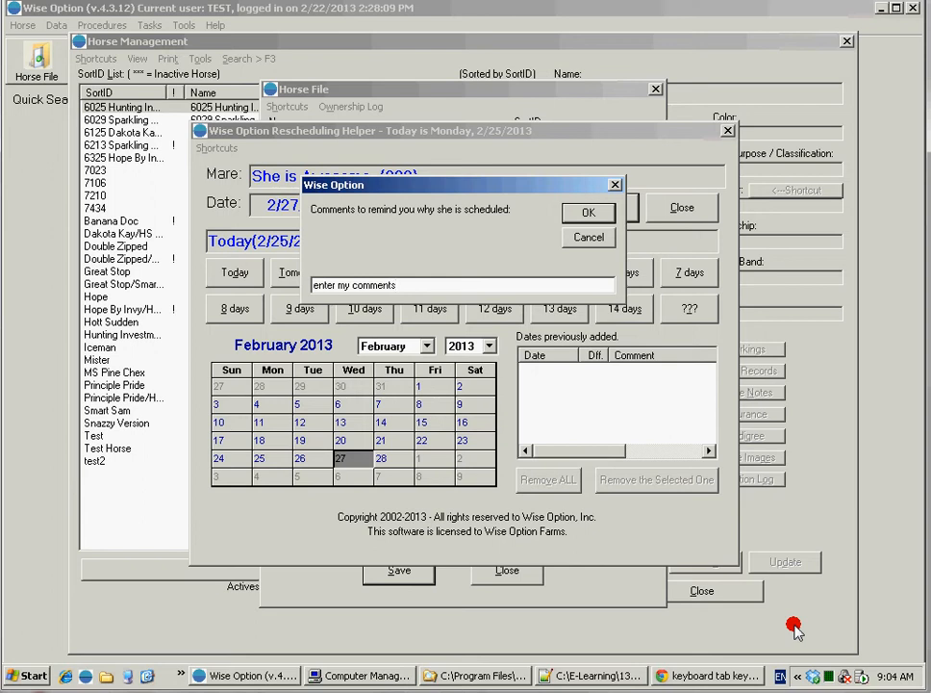
key("Return")
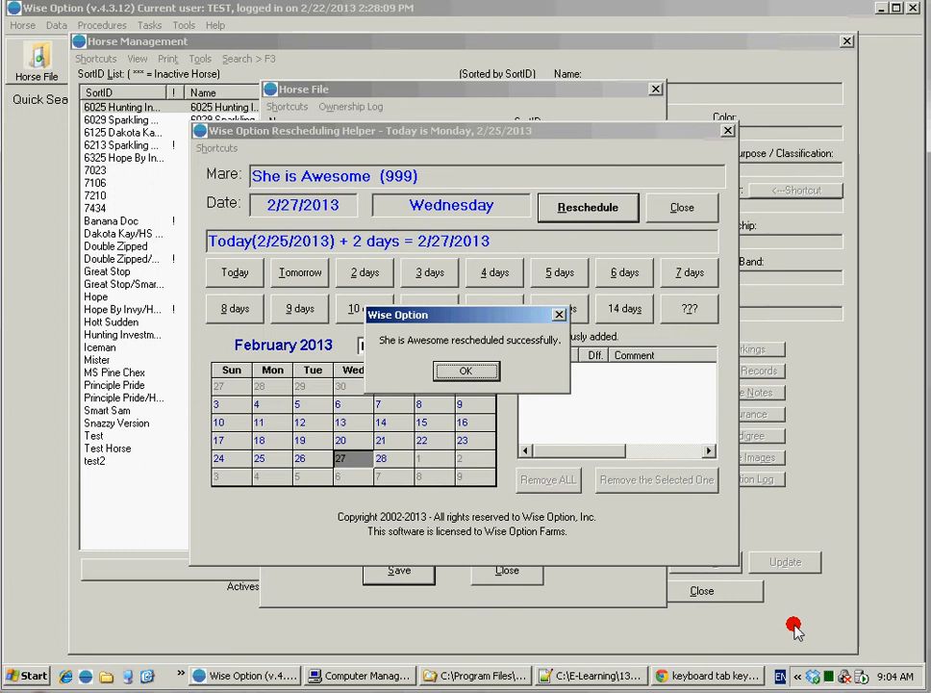
key("Return")
Decline the multiple ownership setup for the new horse and close Horse Management
key("Return")
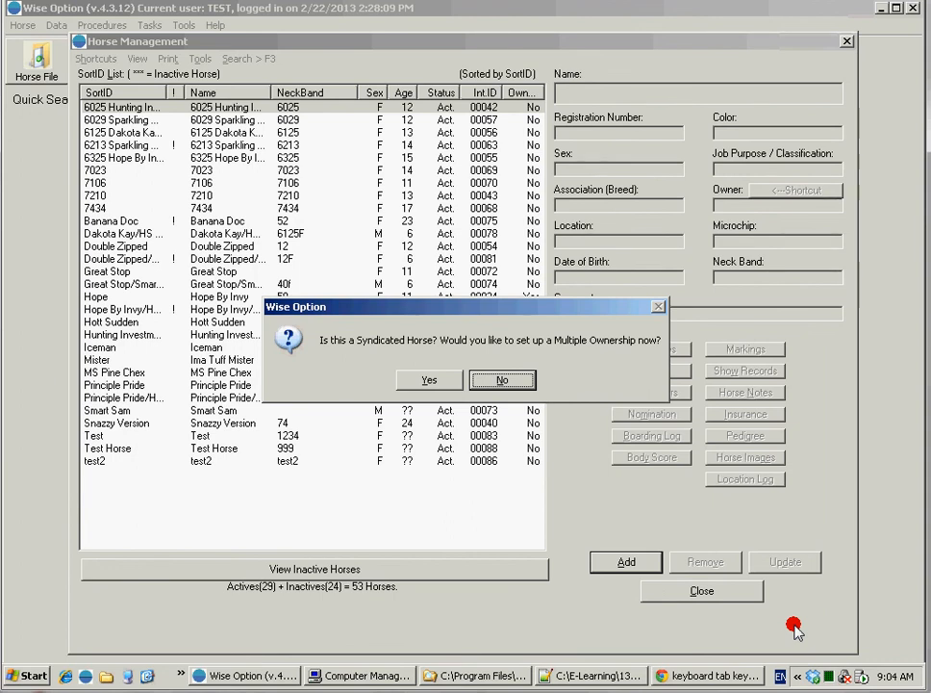
key("Return")
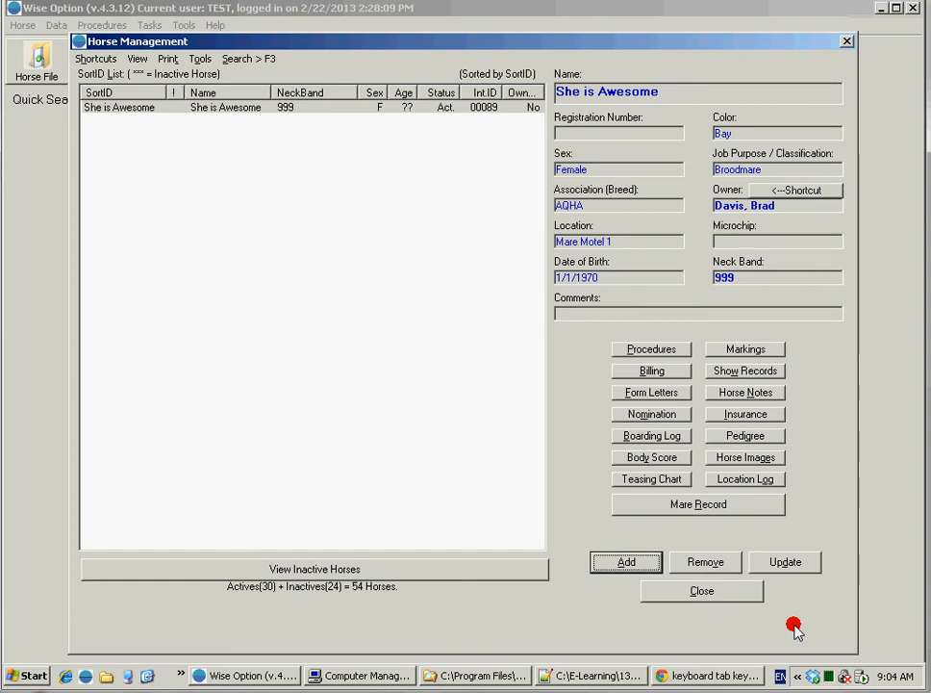
key("Escape")
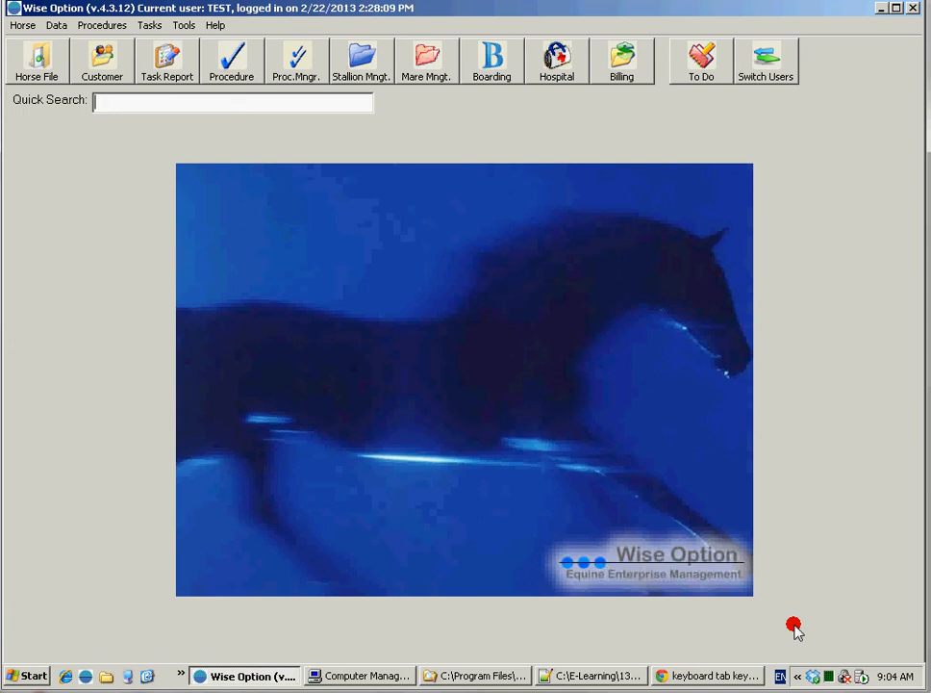
Open a blank breeding form from the Breeding Log in Mare Management, and close it without saving
left_click(438, 63)
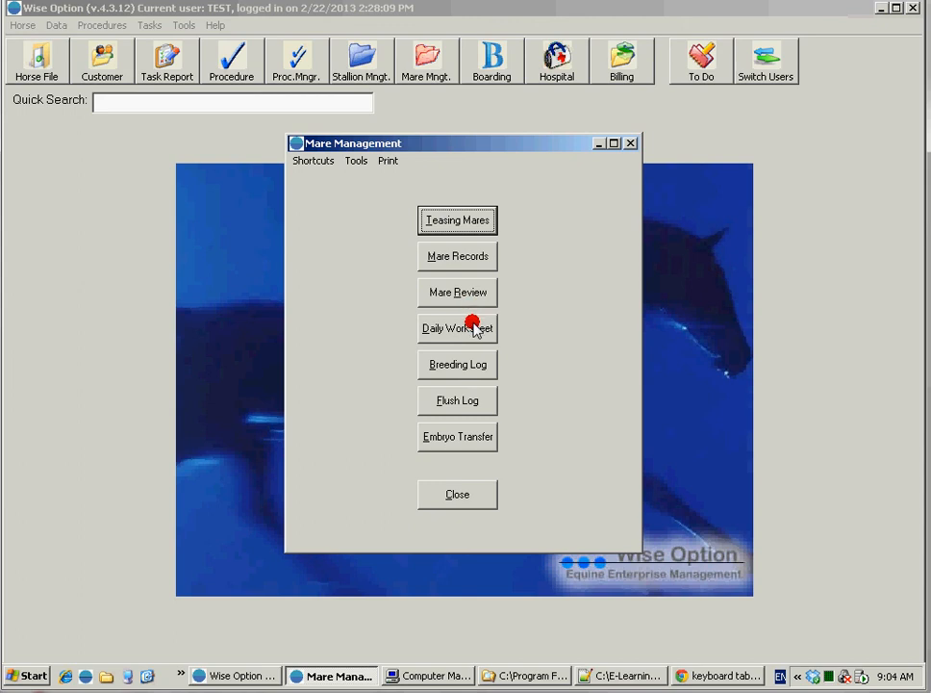
left_click(480, 362)
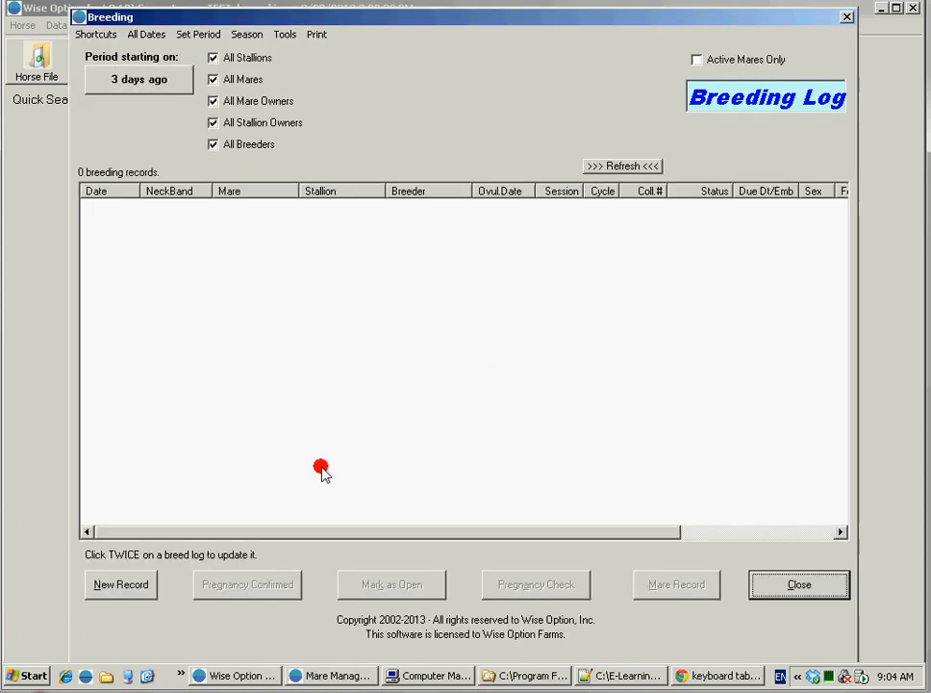
left_click(133, 594)
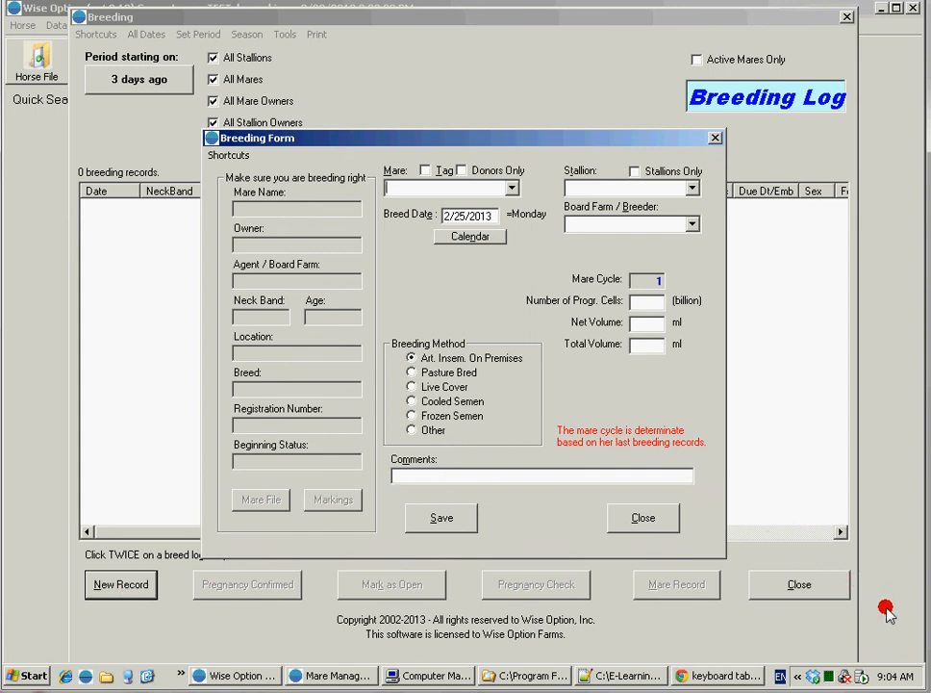
key("Escape")
key("Escape")
key("Escape")
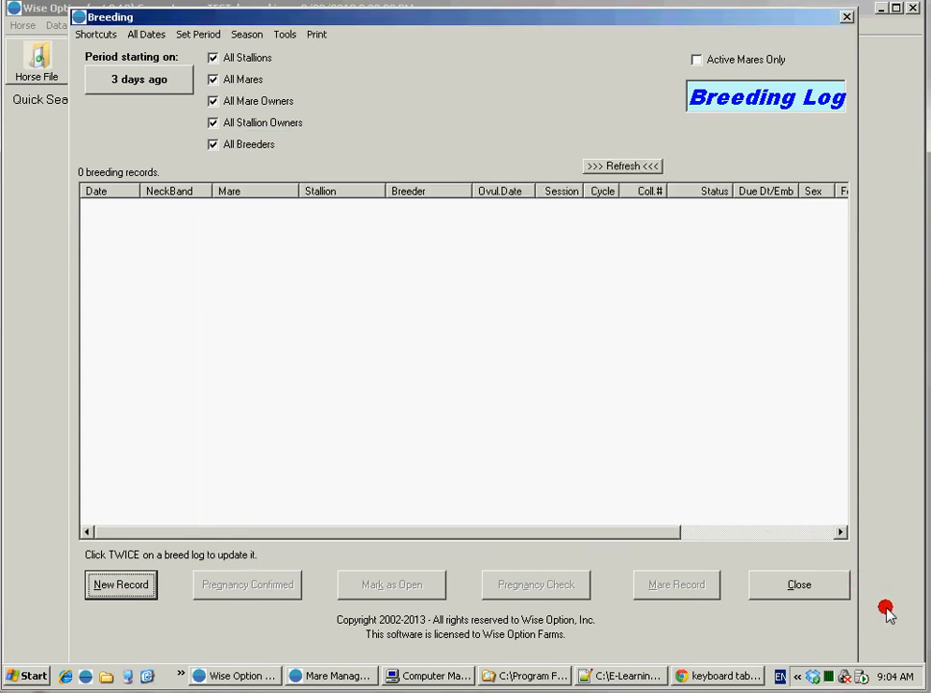